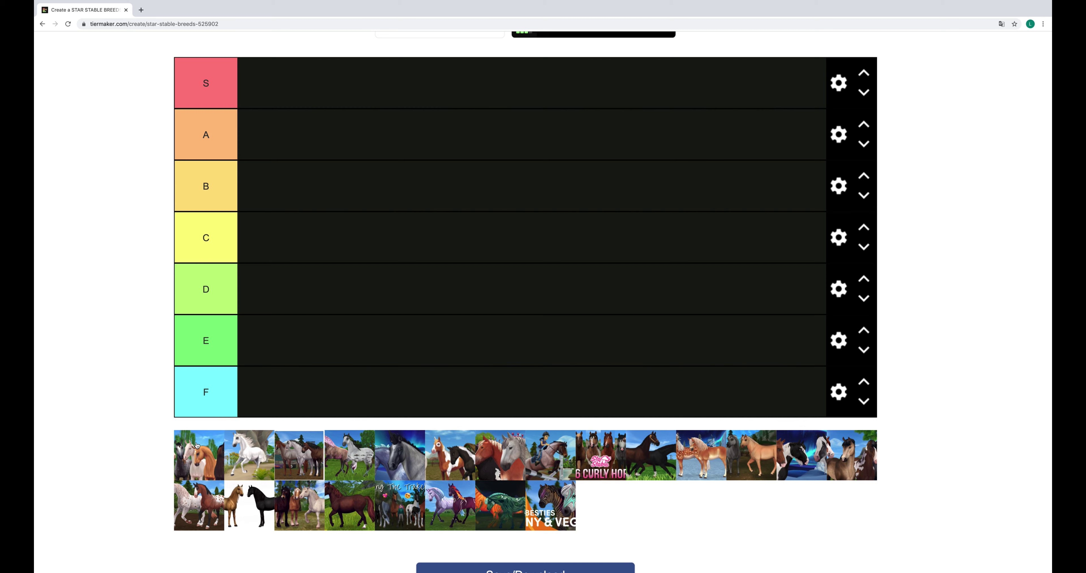
Place the first bank image, the grey and chestnut horse pair, in tier C.
mouse_move(193, 457)
mouse_down()
mouse_move(352, 204)
mouse_move(344, 242)
mouse_up()
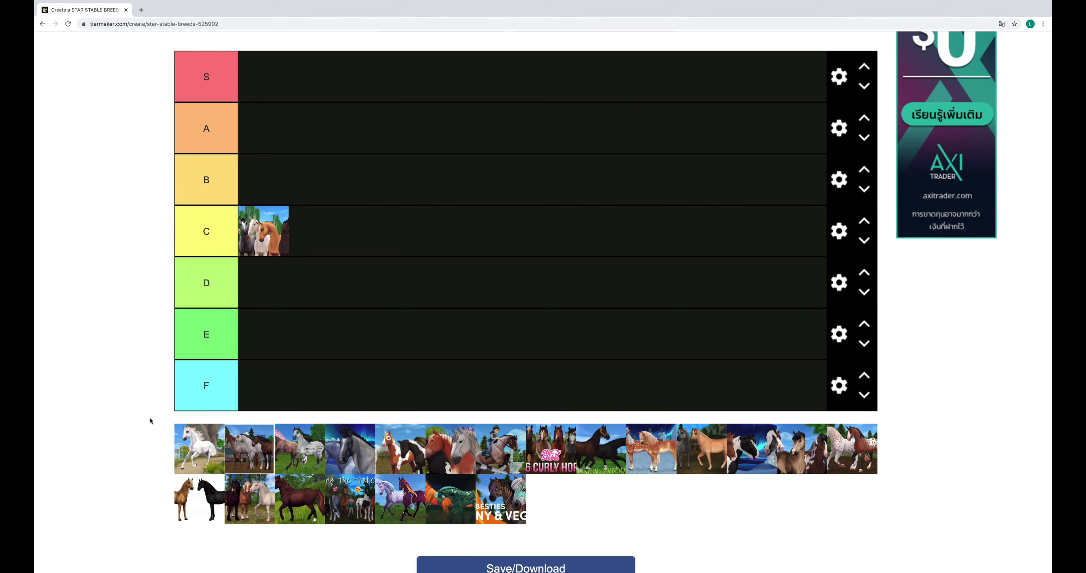
scroll(150, 421, up, 1)
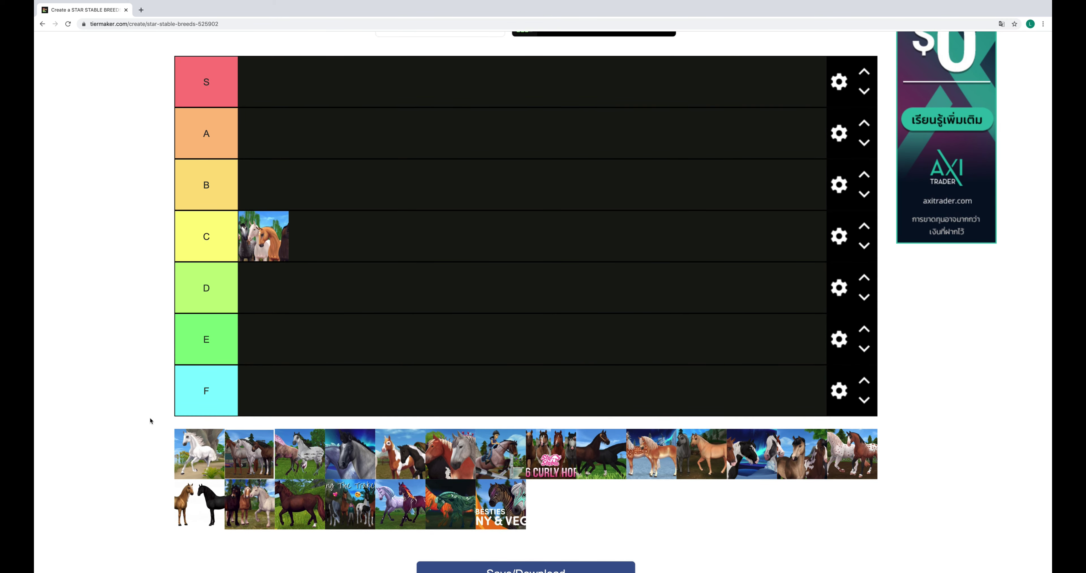
scroll(151, 423, down, 1)
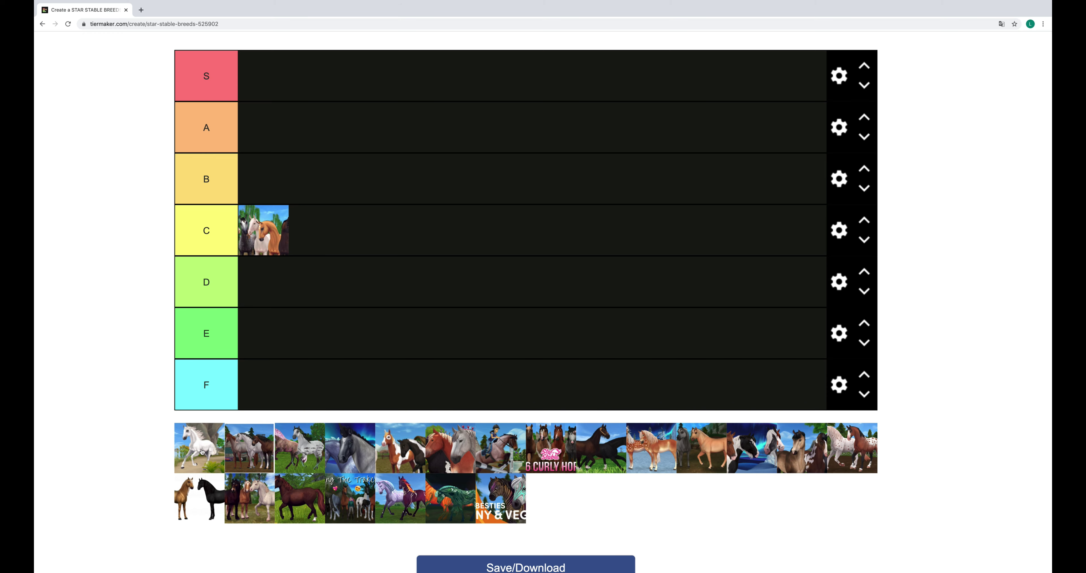
Rank the white horse and the grey horse pair in tier S, briefly previewing another breed image.
mouse_move(204, 452)
mouse_down()
mouse_move(299, 175)
mouse_move(284, 102)
mouse_up()
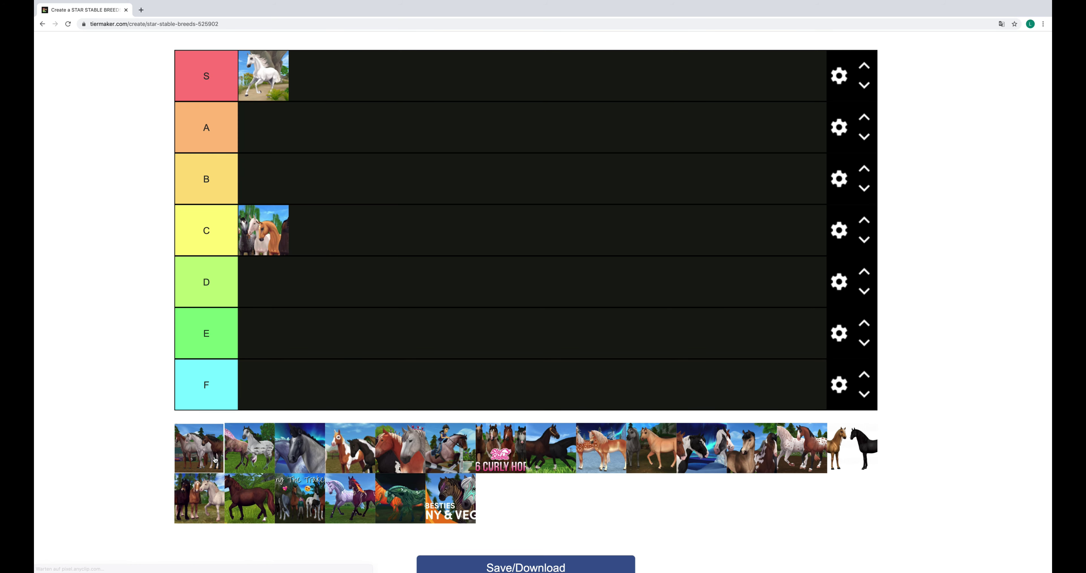
mouse_move(215, 461)
mouse_down()
mouse_move(241, 388)
mouse_move(415, 93)
mouse_up()
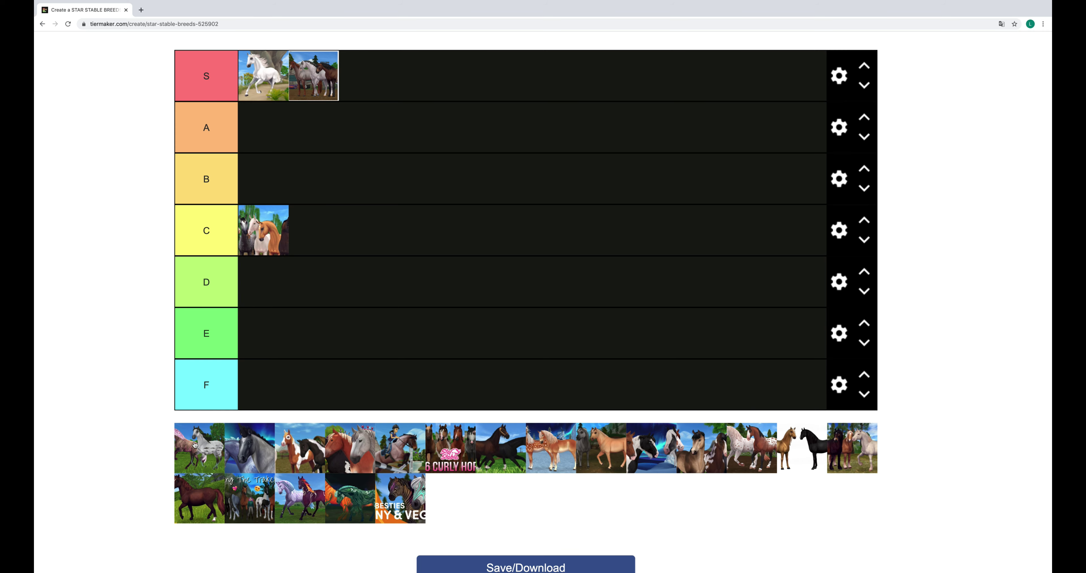
click(195, 445)
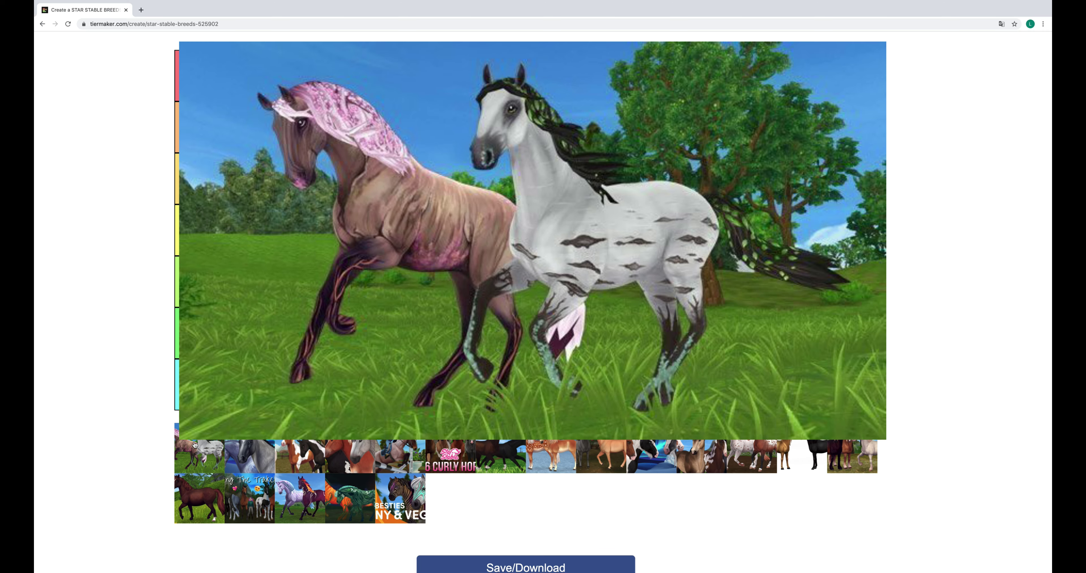
click(170, 444)
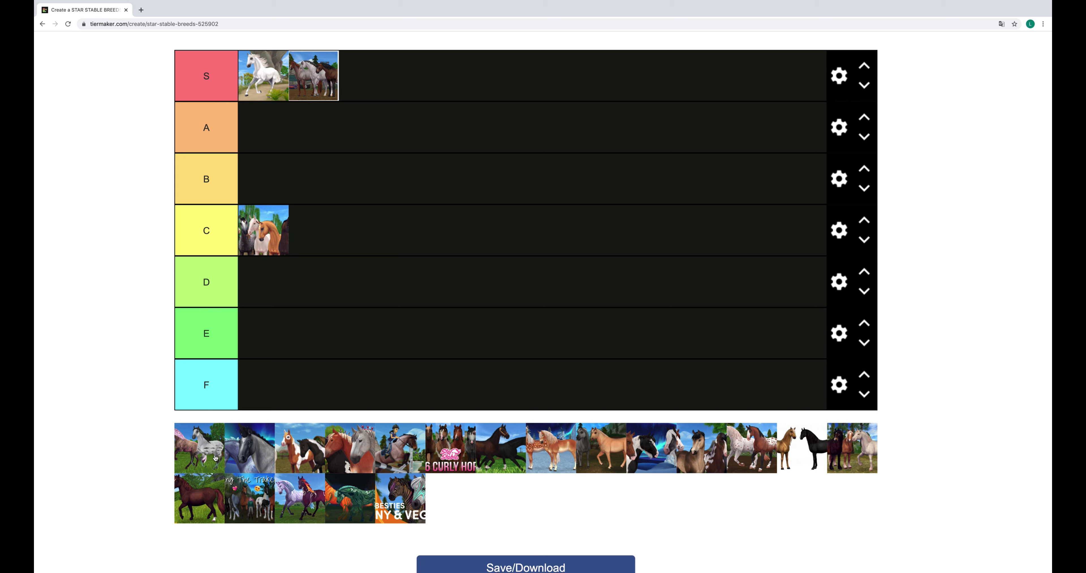
Put the spotted dappled grey horse in tier D and the blue-background grey horse in tier F.
mouse_move(205, 457)
mouse_down()
mouse_move(385, 334)
mouse_move(410, 288)
mouse_up()
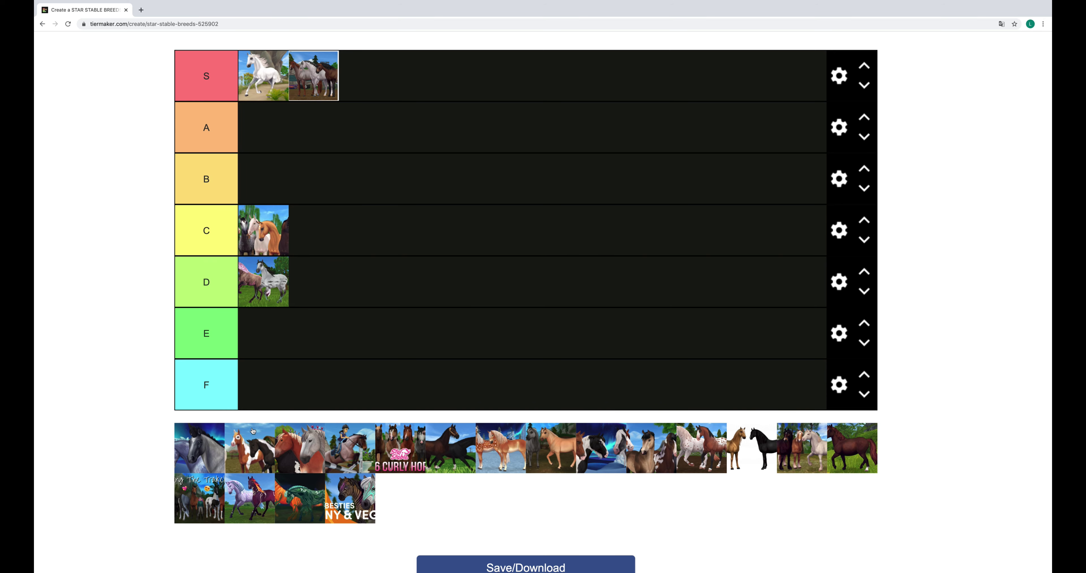
mouse_move(253, 430)
mouse_move(192, 452)
mouse_down()
mouse_move(317, 377)
mouse_move(314, 391)
mouse_up()
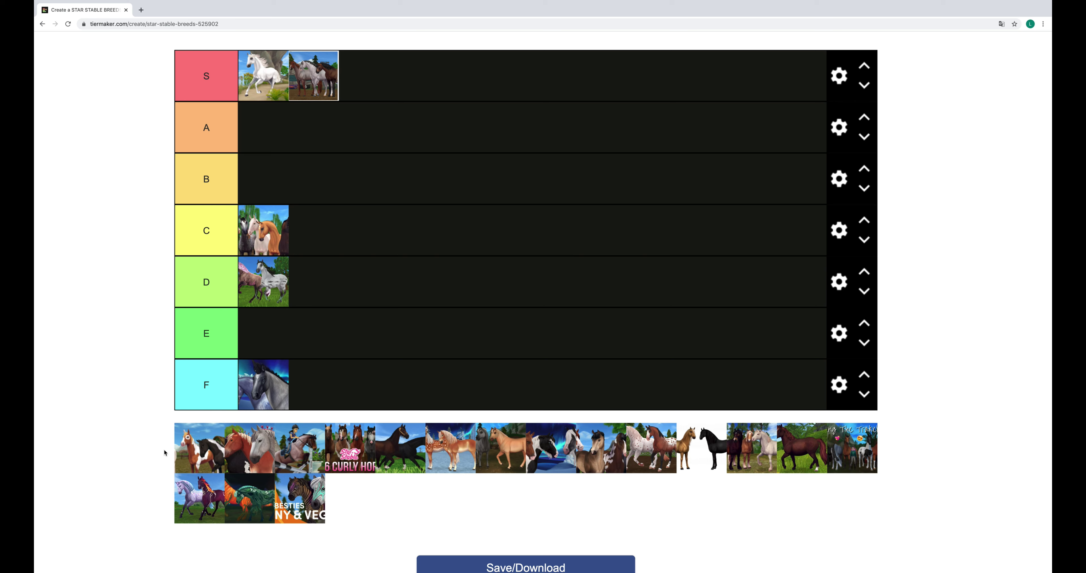
Place the paint (pinto) horse pair in tier E and the chestnut-and-grey horse pair in tier B.
mouse_move(178, 450)
mouse_down()
mouse_move(362, 250)
mouse_move(345, 336)
mouse_move(357, 333)
mouse_move(369, 293)
mouse_move(366, 348)
mouse_move(358, 333)
mouse_move(272, 323)
mouse_move(271, 336)
mouse_up()
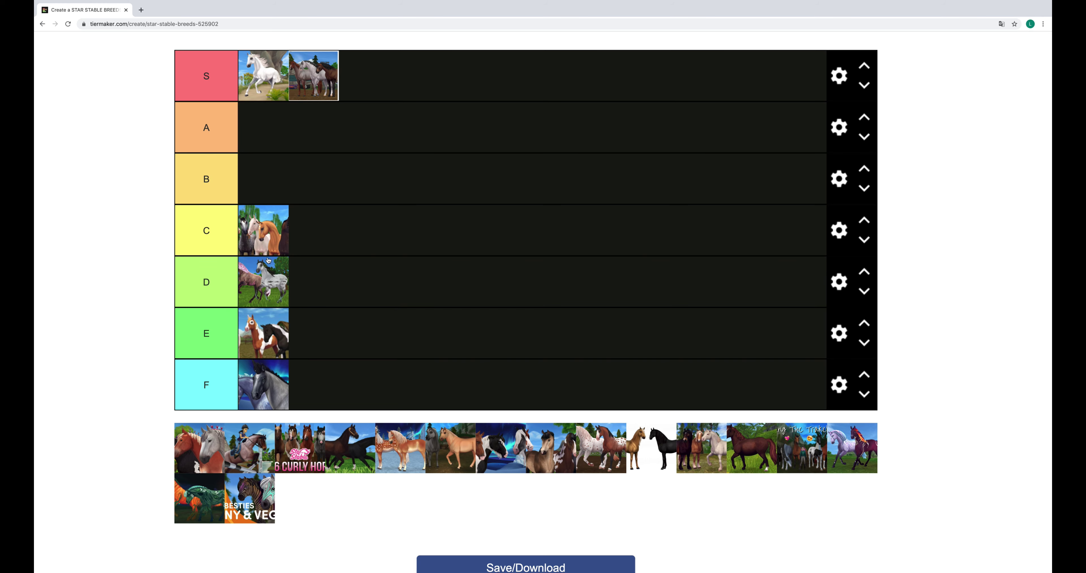
mouse_move(197, 449)
mouse_move(208, 461)
mouse_down()
mouse_move(244, 207)
mouse_move(272, 192)
mouse_up()
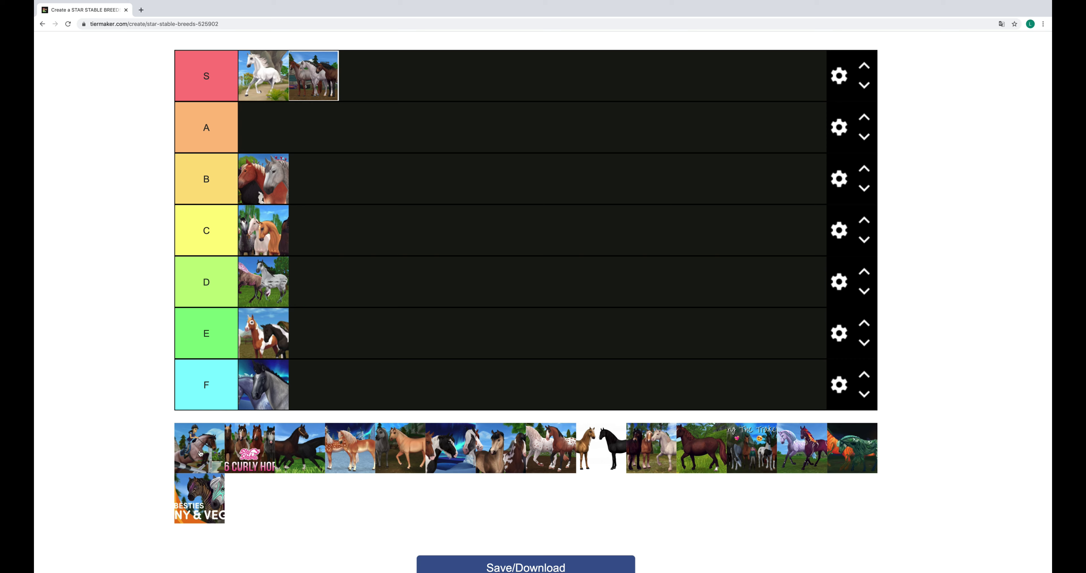
Add the horse-and-rider image to tier B and the Curly Horse image to tier C.
mouse_move(204, 448)
mouse_down()
mouse_move(457, 209)
mouse_move(390, 186)
mouse_move(395, 166)
mouse_move(409, 175)
mouse_up()
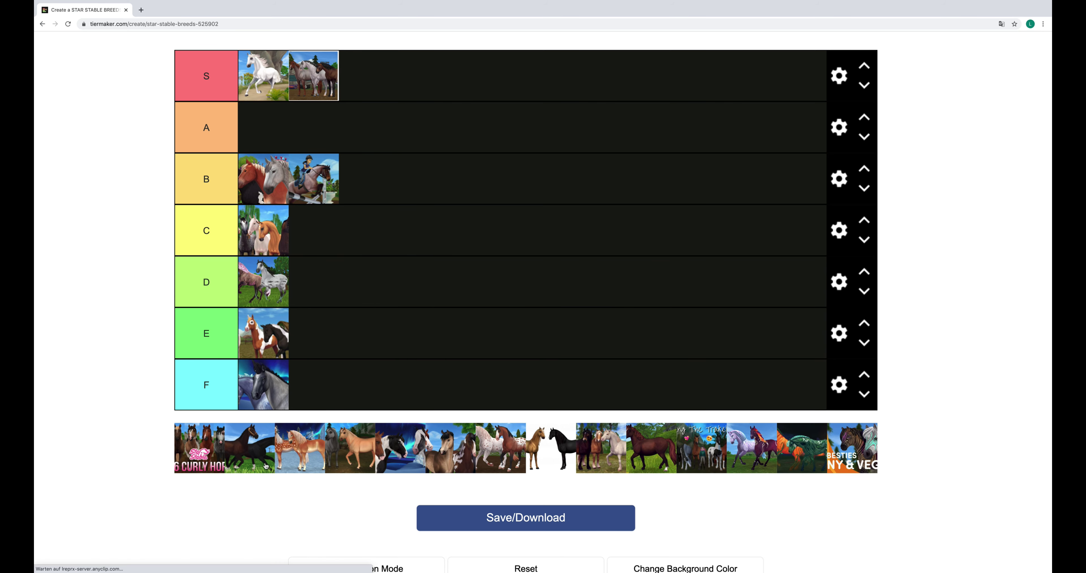
mouse_move(240, 482)
mouse_move(207, 454)
mouse_down()
mouse_move(373, 236)
mouse_move(146, 499)
mouse_move(155, 468)
mouse_move(195, 462)
mouse_up()
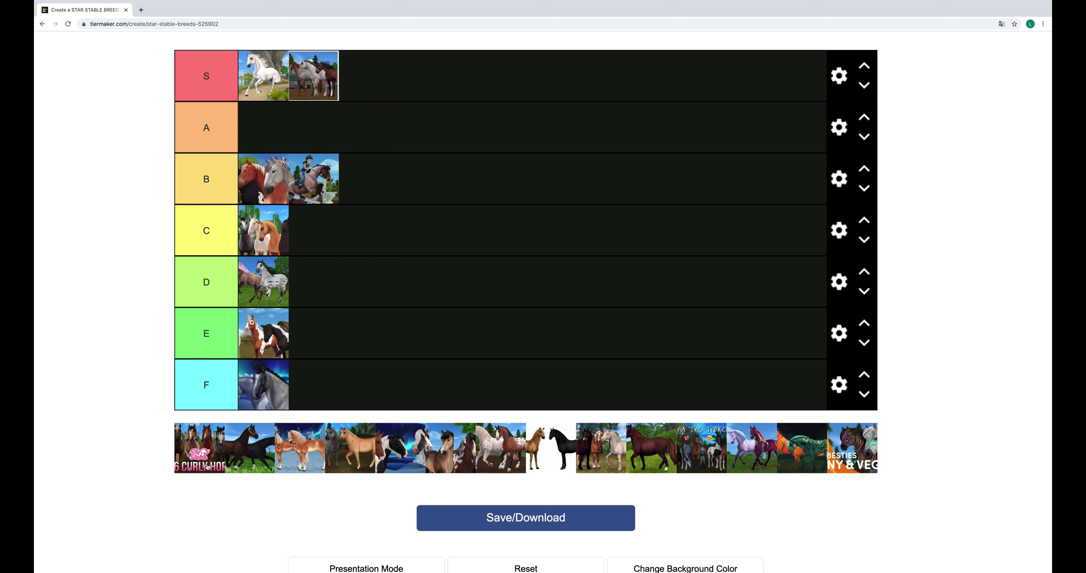
drag(199, 467, 383, 246)
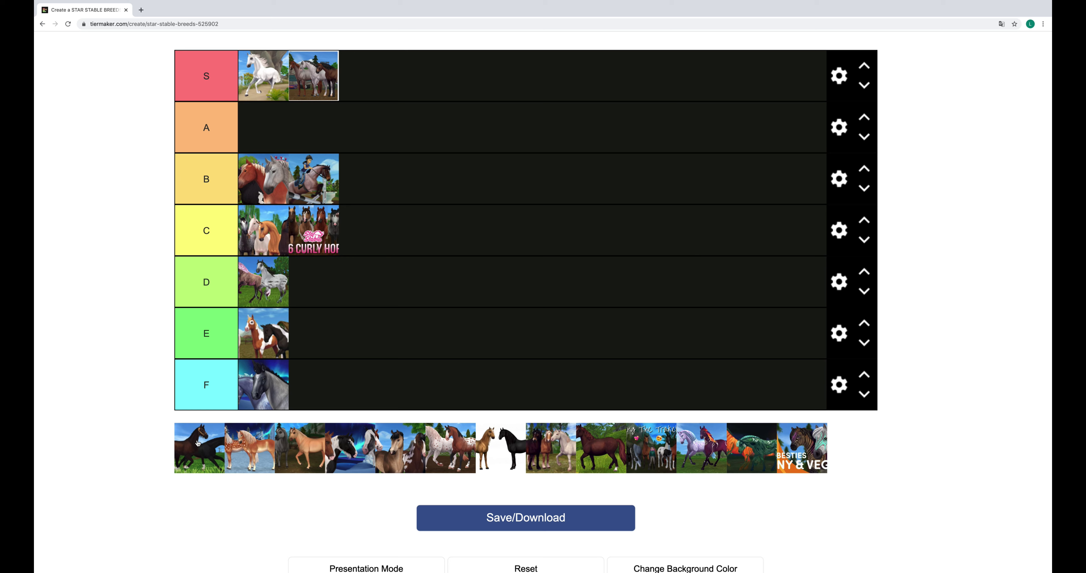
Move the two dark horses image from the unranked bank into tier A.
drag(198, 442, 269, 131)
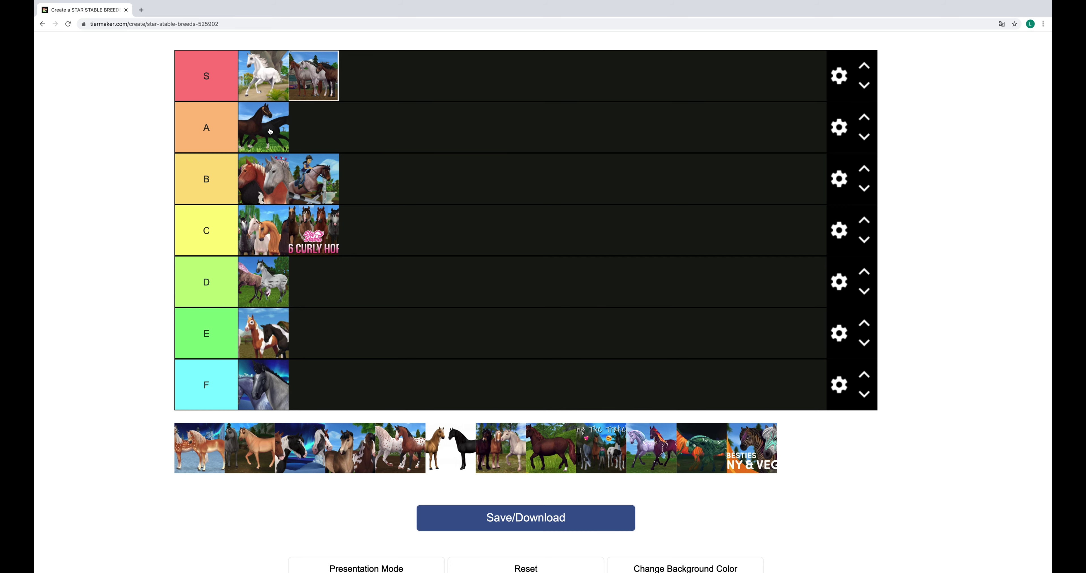
mouse_move(192, 470)
Put the chestnut horse in tier B and the golden palomino horse in tier C.
mouse_move(188, 462)
mouse_down()
mouse_move(373, 166)
mouse_move(372, 186)
mouse_move(354, 143)
mouse_move(367, 190)
mouse_up()
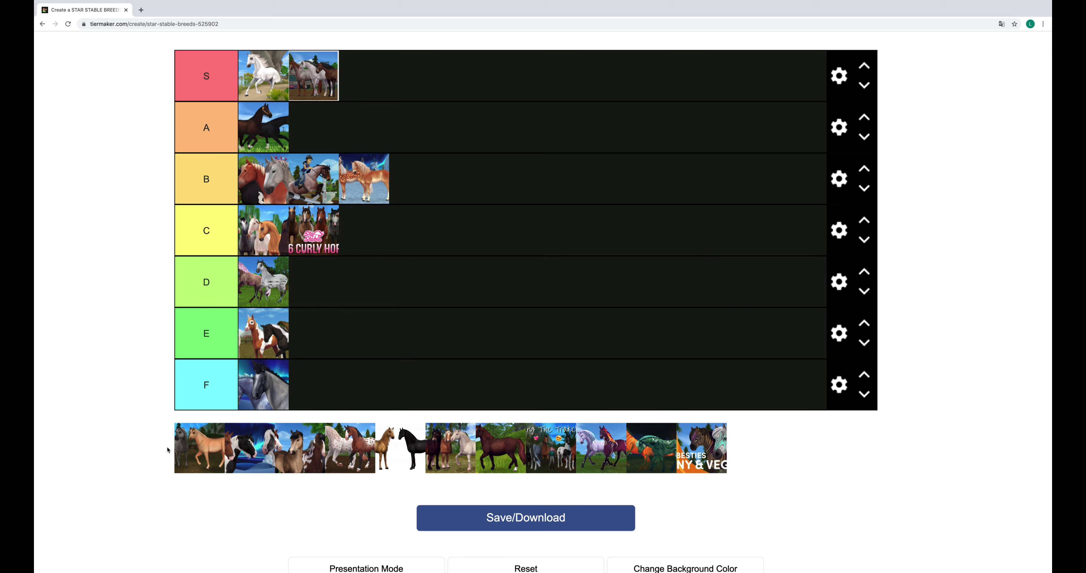
mouse_move(181, 461)
mouse_move(199, 448)
mouse_down()
mouse_move(412, 253)
mouse_move(405, 232)
mouse_up()
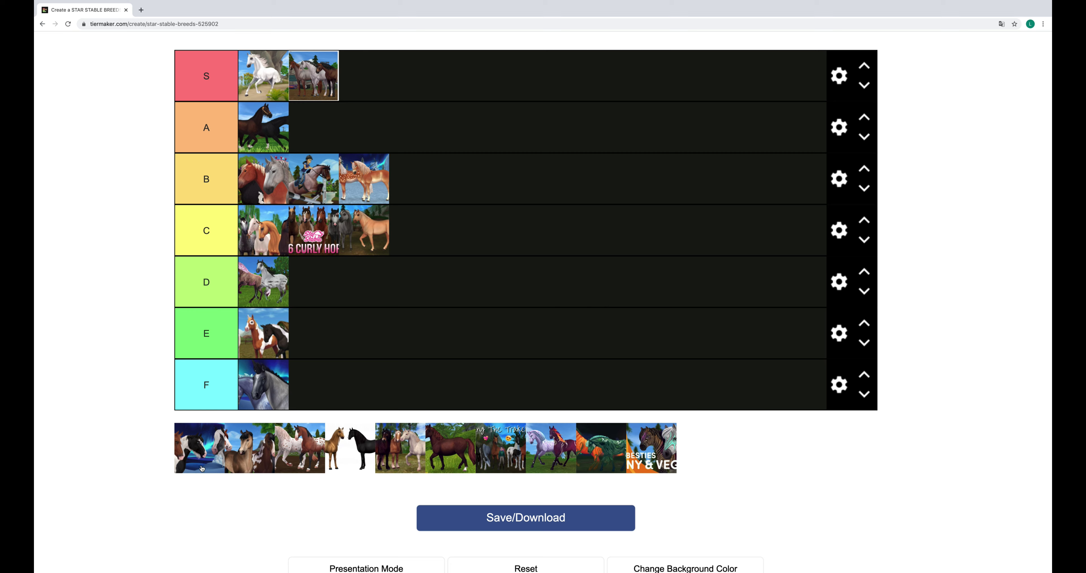
Rank the black-and-white horses in tier A and the buckskin (dun) horses in tier E.
mouse_move(202, 468)
mouse_down()
mouse_move(415, 197)
mouse_move(360, 149)
mouse_move(332, 143)
mouse_up()
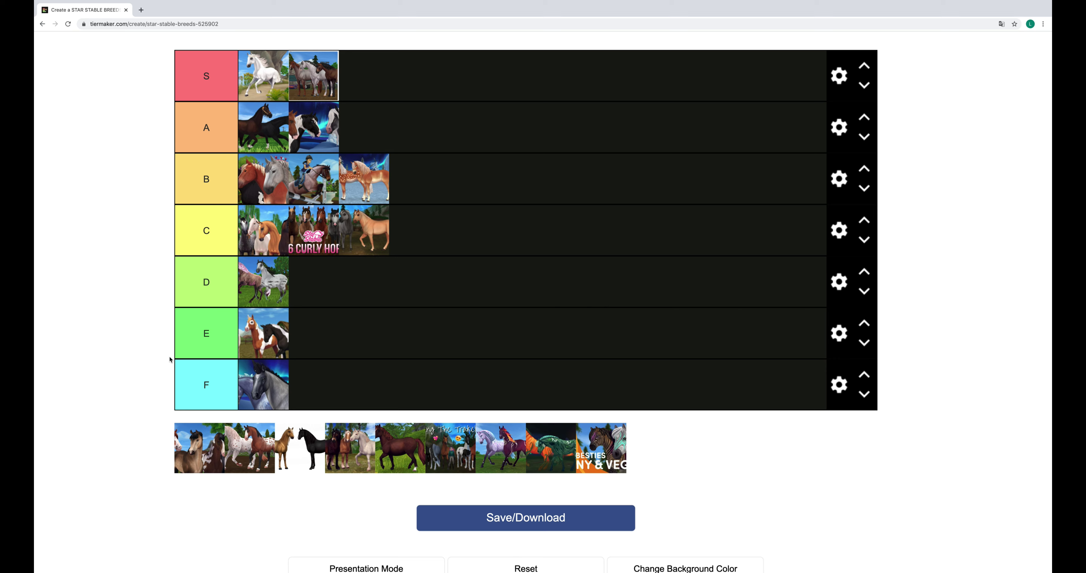
click(194, 440)
mouse_move(196, 463)
mouse_down()
mouse_move(315, 301)
mouse_move(302, 390)
mouse_move(327, 338)
mouse_up()
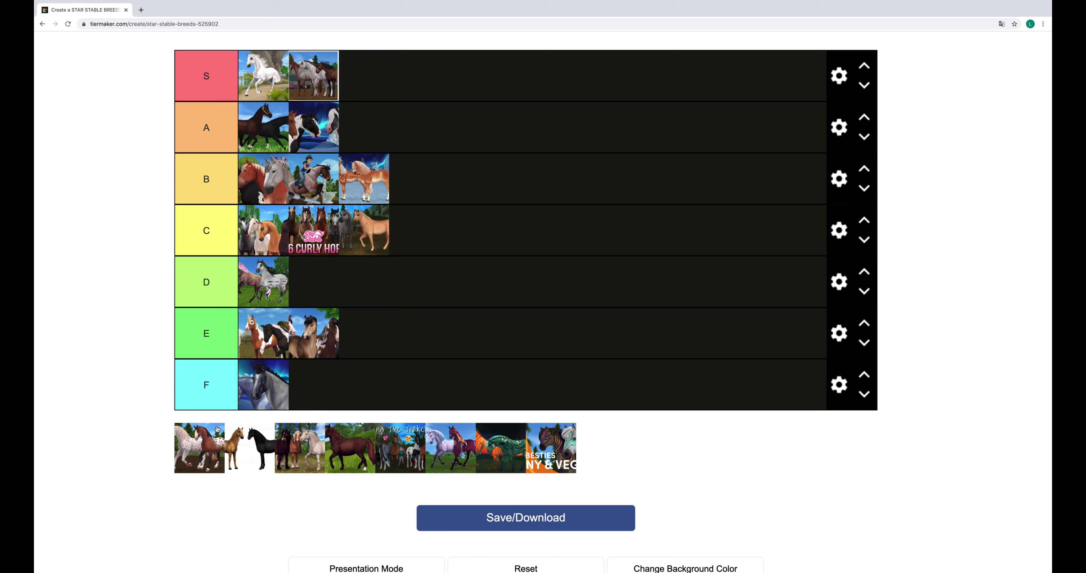
mouse_move(217, 429)
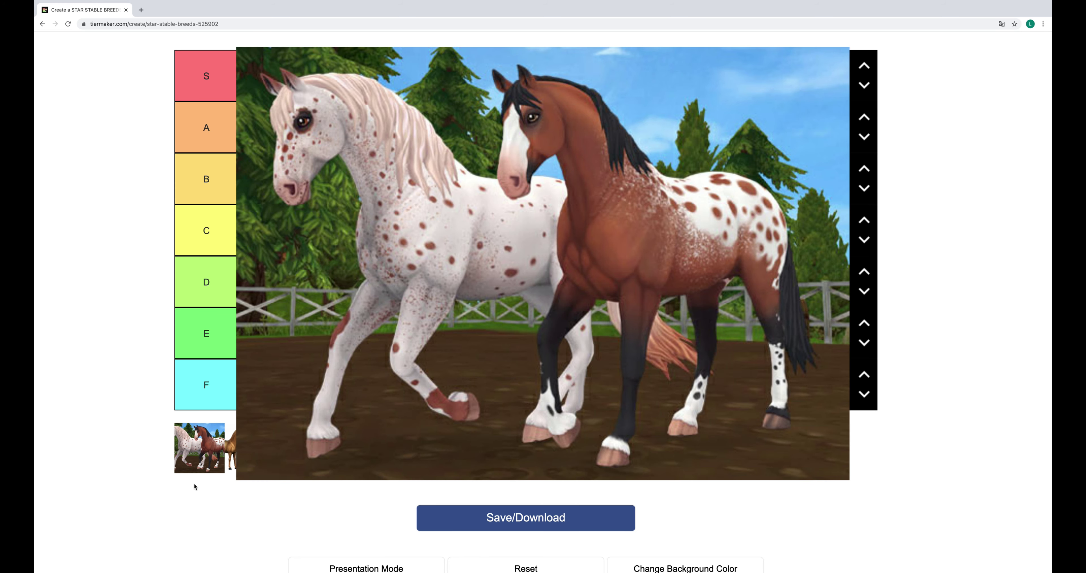
click(230, 506)
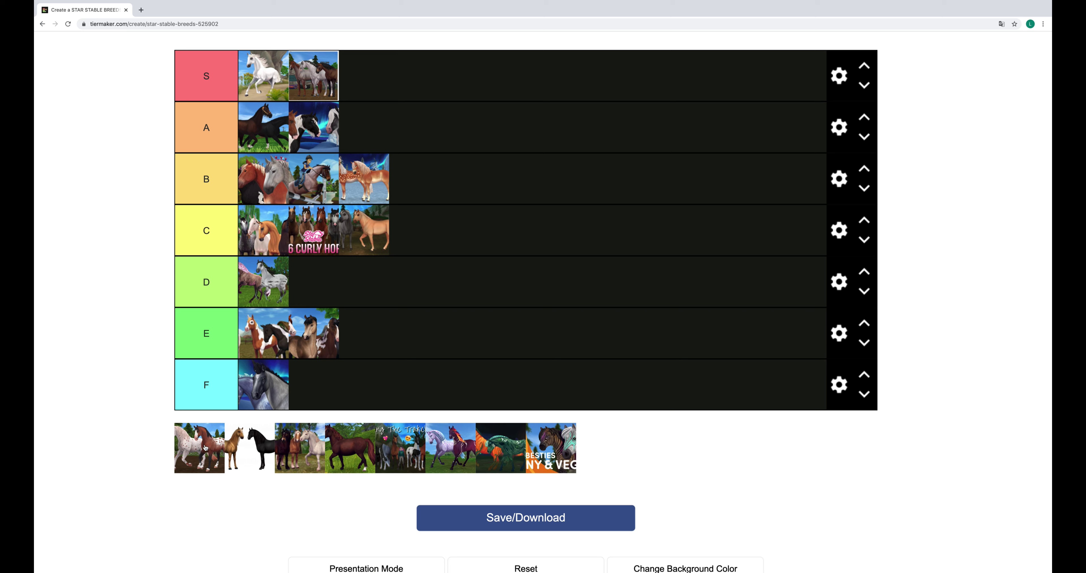
Place the spotted appaloosa pair in tier E and the tan and black horses in tier A.
mouse_move(206, 460)
mouse_down()
mouse_move(355, 375)
mouse_move(370, 398)
mouse_move(392, 339)
mouse_up()
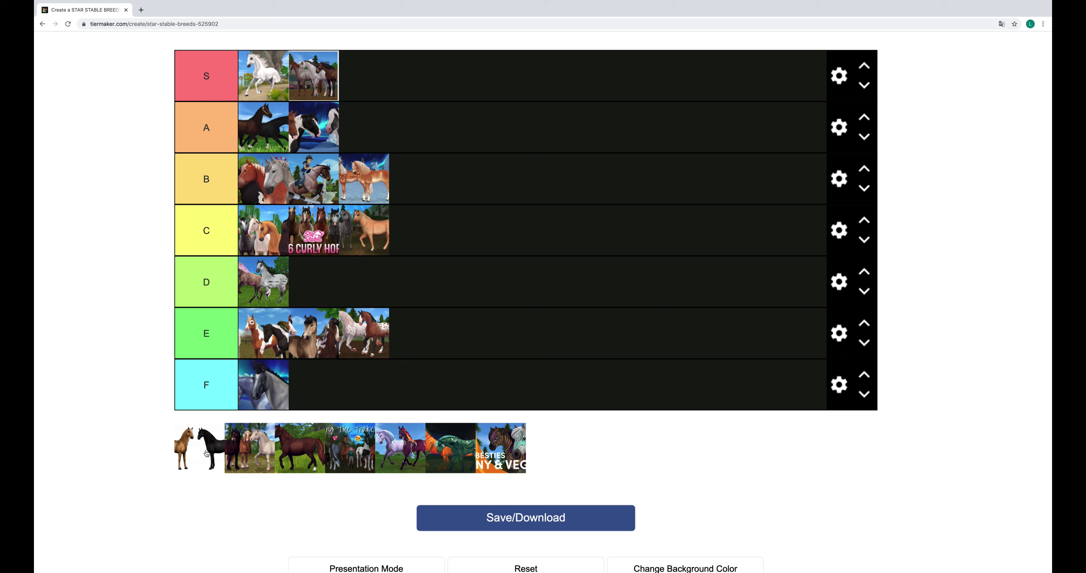
mouse_move(206, 452)
mouse_down()
mouse_move(429, 225)
mouse_move(368, 169)
mouse_move(384, 164)
mouse_move(363, 332)
mouse_move(178, 462)
mouse_move(261, 333)
mouse_up()
drag(322, 185, 371, 124)
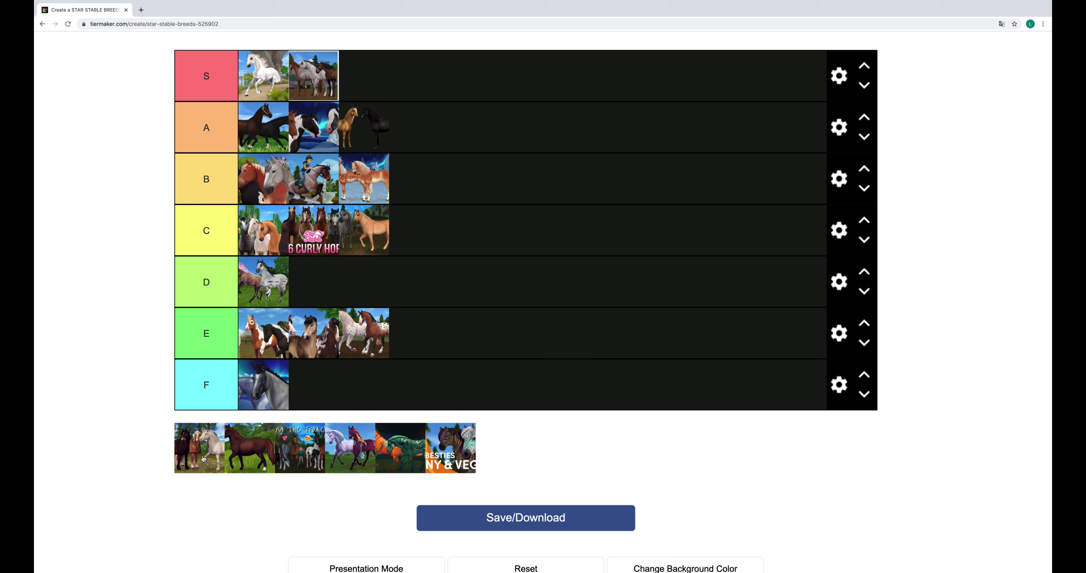
Move the dark bay and grey horse pair from the bank into tier D.
drag(208, 462, 356, 290)
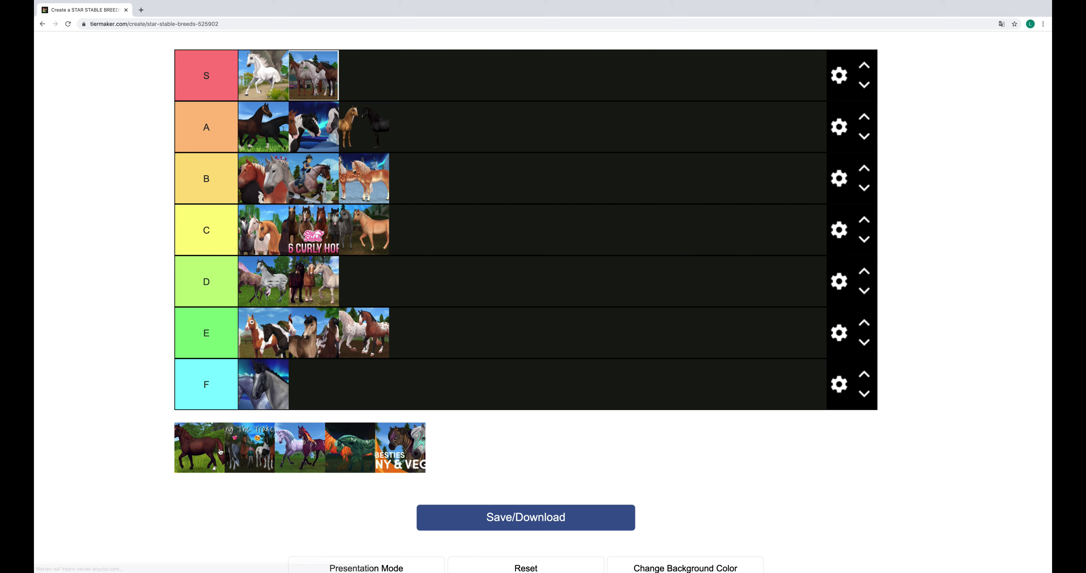
Rank the last bank images: bay horse into F, another horse into S, the green horse into an upper tier, and the zebra at the end of F.
mouse_move(204, 464)
mouse_down()
mouse_move(314, 394)
mouse_move(350, 387)
mouse_up()
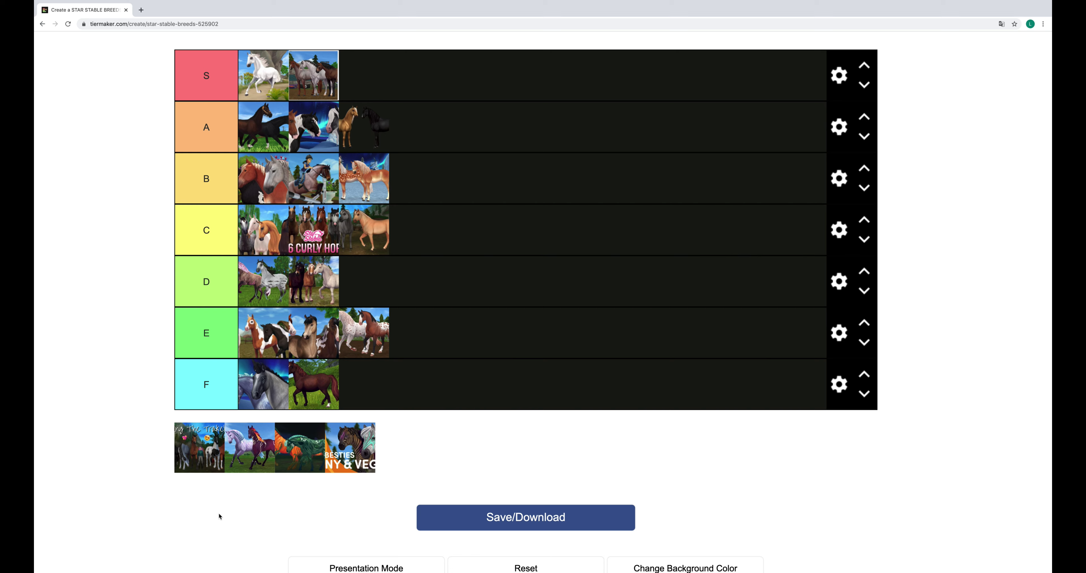
mouse_move(202, 470)
mouse_down()
mouse_move(253, 464)
mouse_move(434, 382)
mouse_move(429, 310)
mouse_move(399, 302)
mouse_up()
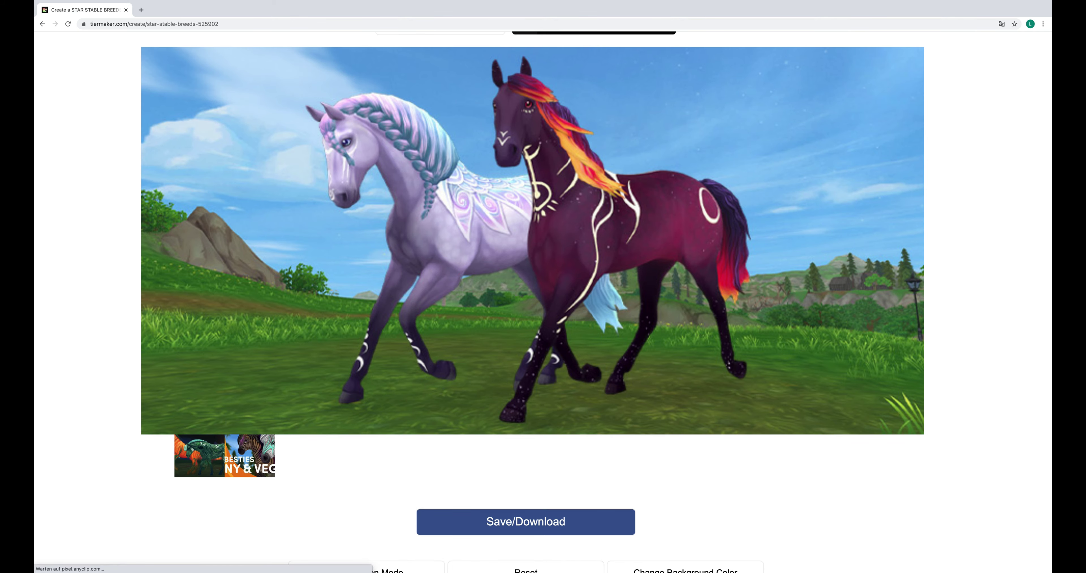
drag(379, 110, 400, 85)
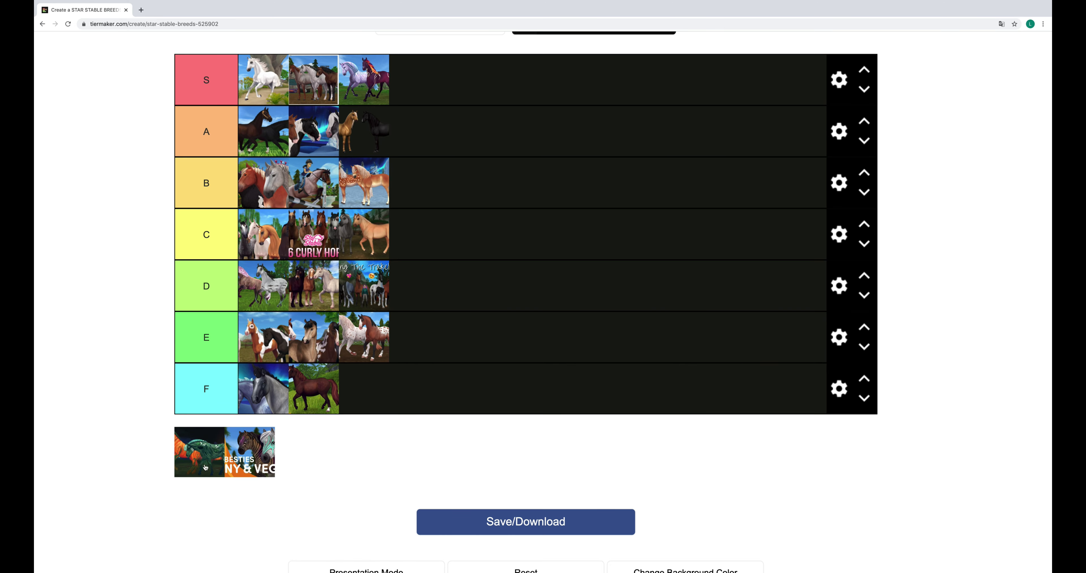
mouse_move(205, 466)
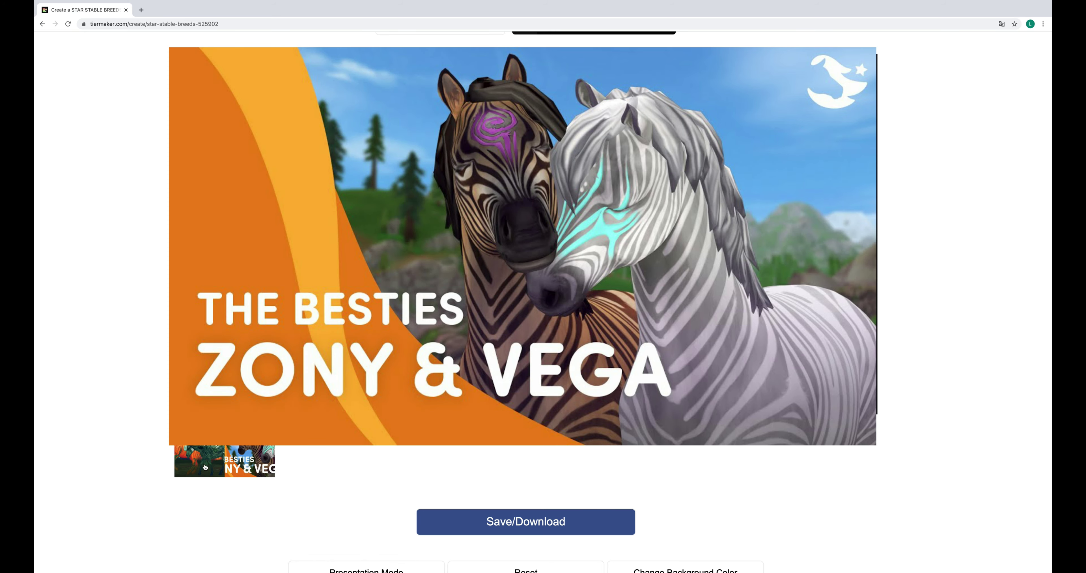
drag(206, 467, 206, 126)
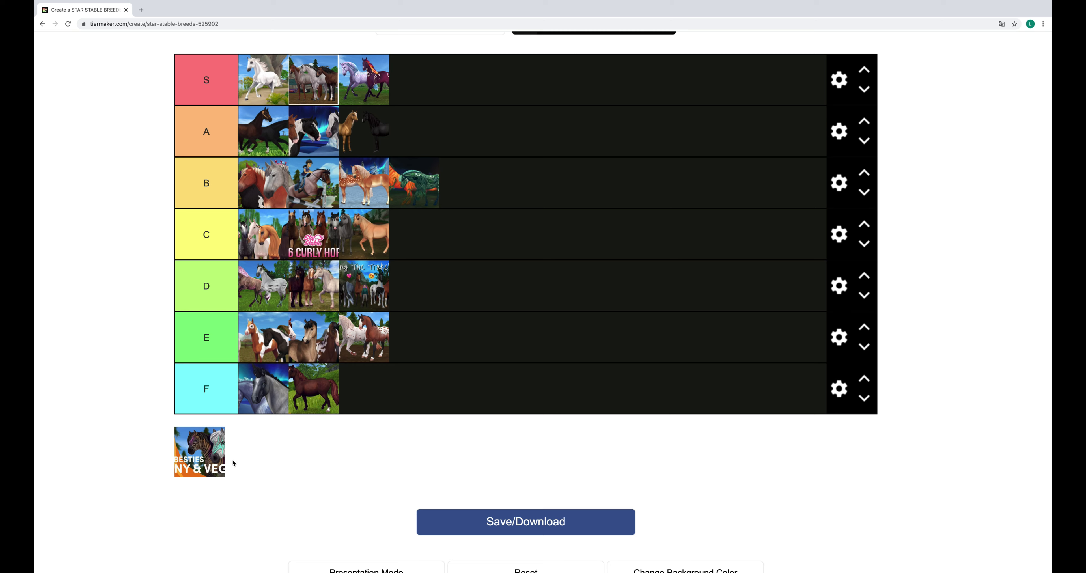
mouse_move(207, 461)
mouse_down()
mouse_move(385, 415)
mouse_move(397, 396)
mouse_up()
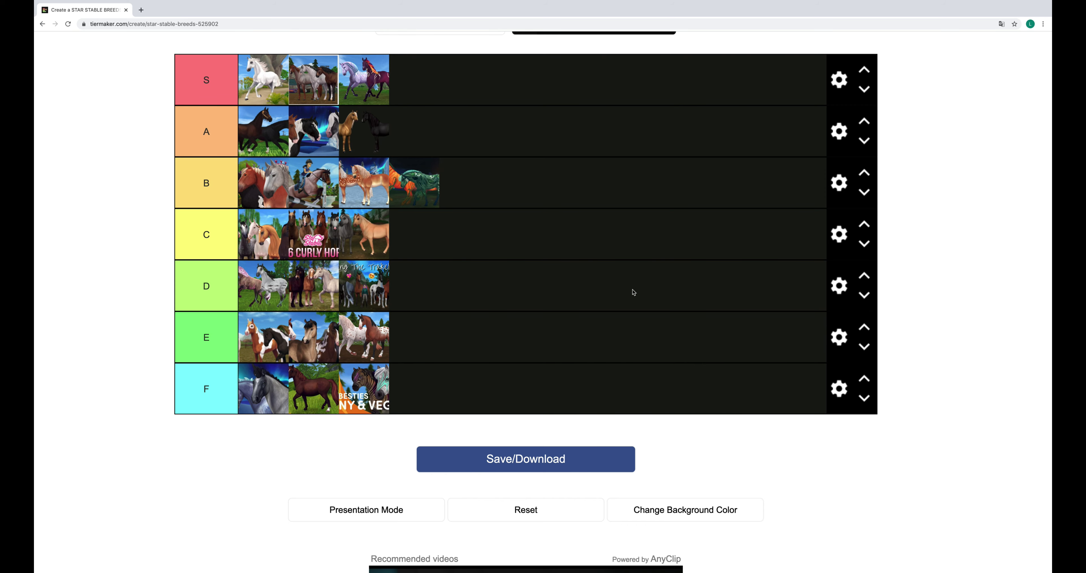
Demote the white horse from S to A and move the pinto horse from A to the end of B.
scroll(927, 323, down, 1)
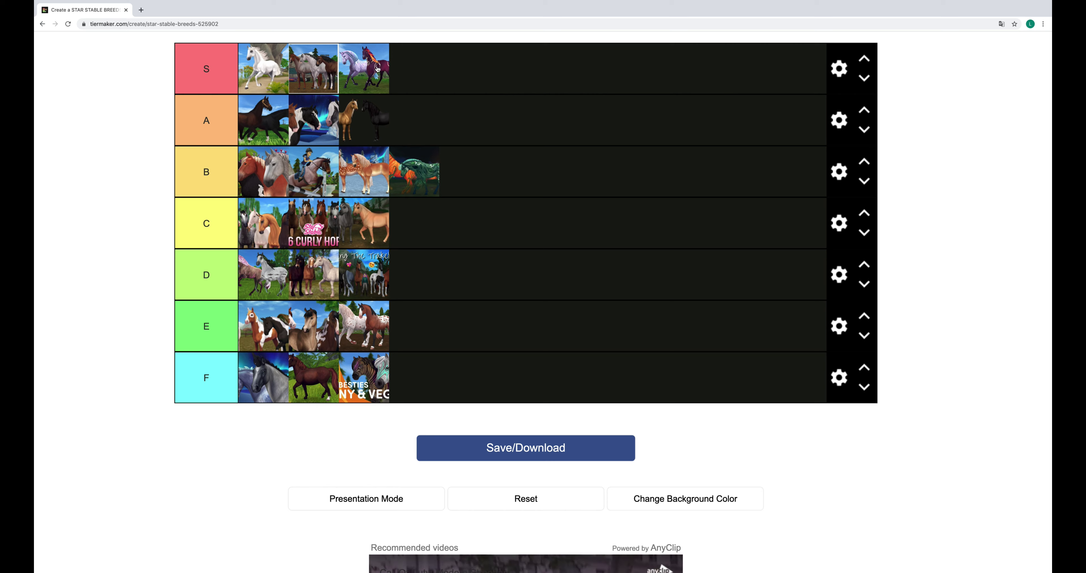
drag(375, 45, 375, 63)
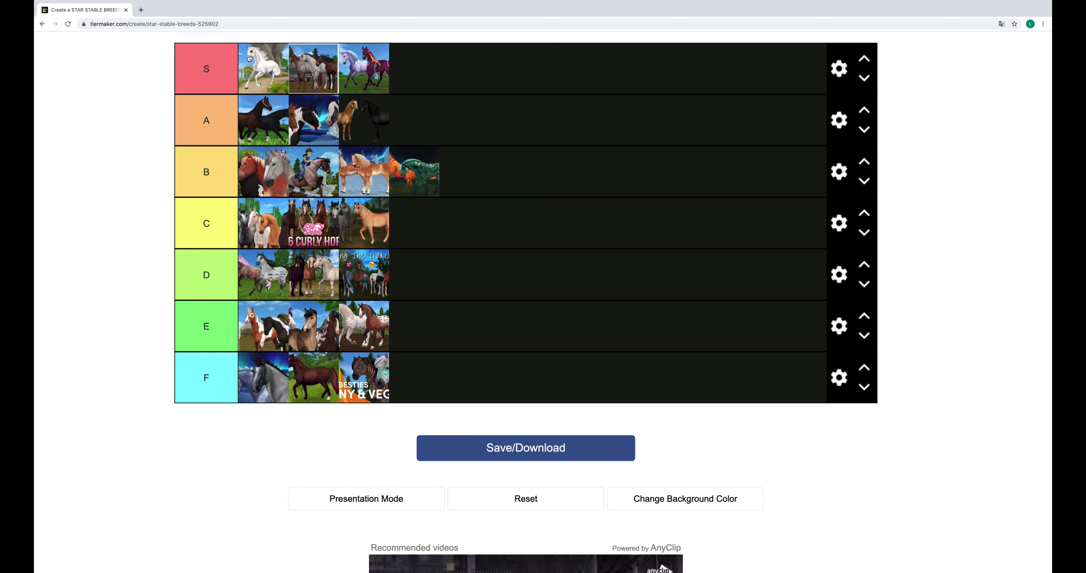
mouse_move(250, 61)
mouse_down()
mouse_move(348, 113)
mouse_move(422, 118)
mouse_up()
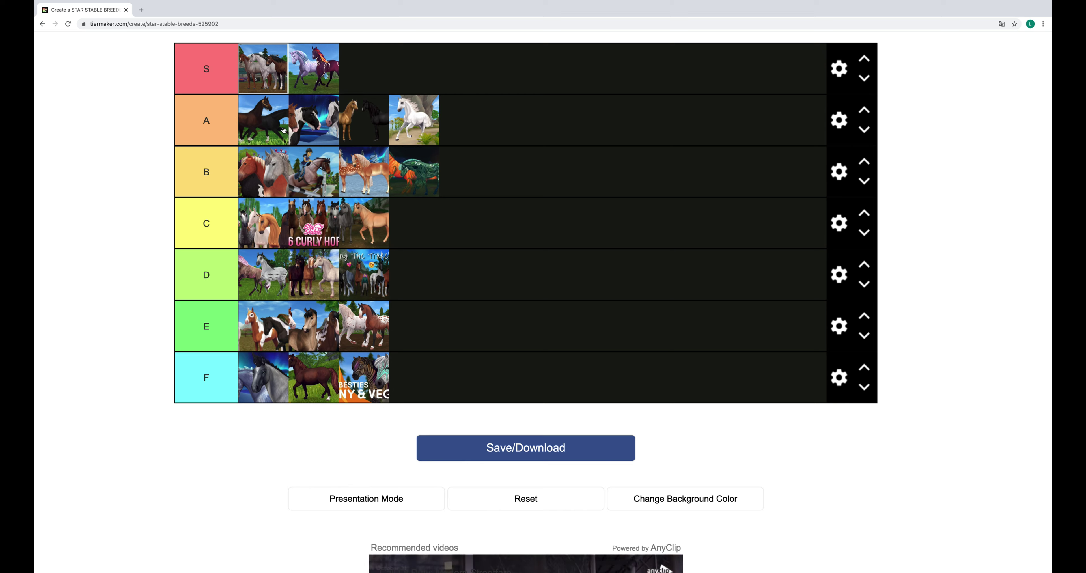
drag(261, 119, 305, 123)
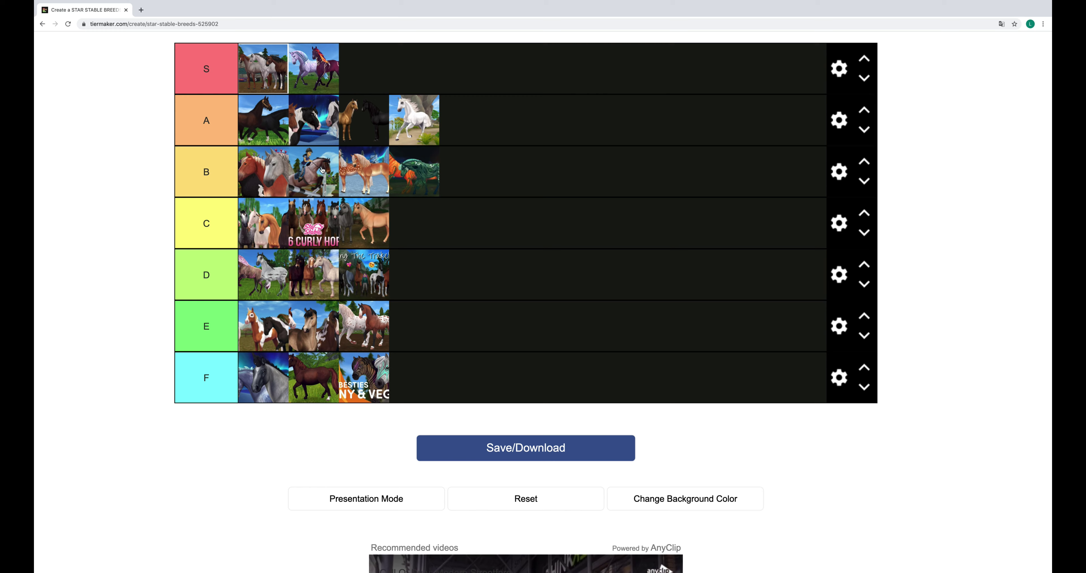
drag(364, 156, 489, 176)
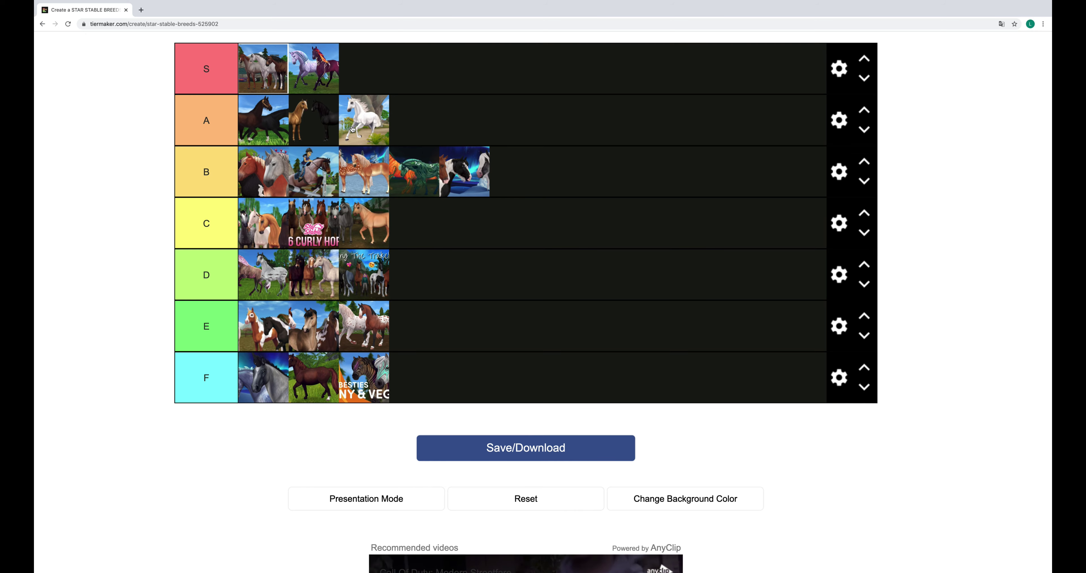
Move the curly horses image from tier C to the end of tier B.
scroll(431, 122, down, 3)
scroll(430, 121, up, 4)
scroll(431, 121, down, 2)
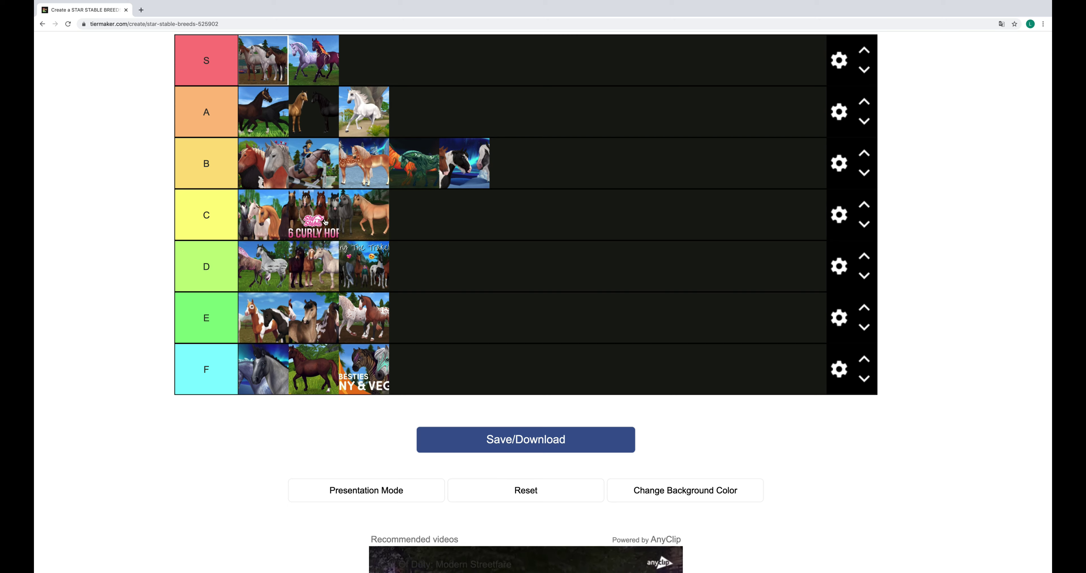
mouse_move(325, 222)
mouse_down()
mouse_move(358, 120)
mouse_move(321, 209)
mouse_move(337, 223)
mouse_up()
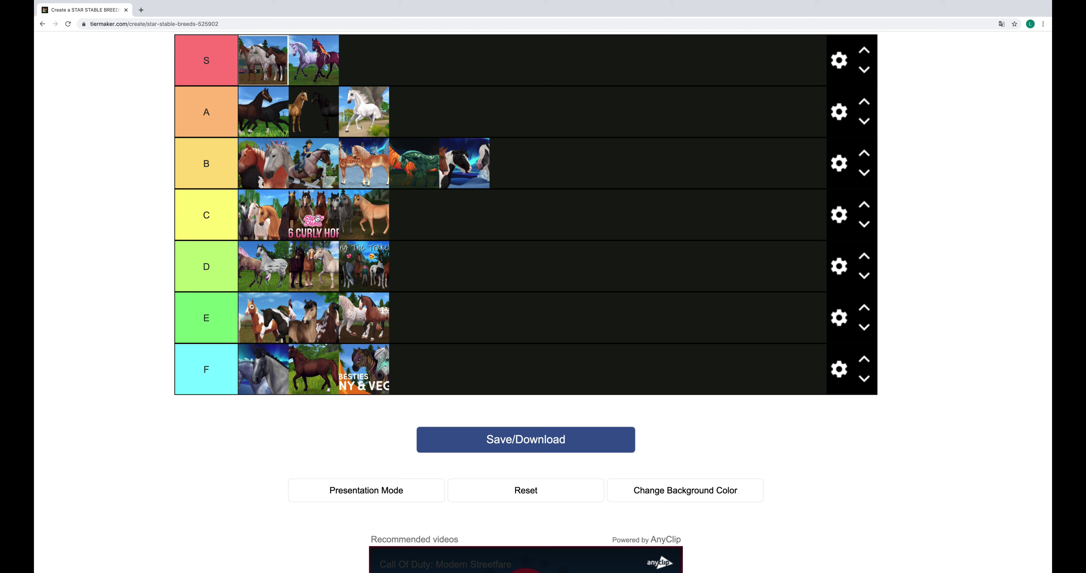
mouse_move(319, 219)
mouse_down()
mouse_move(589, 147)
mouse_move(525, 173)
mouse_up()
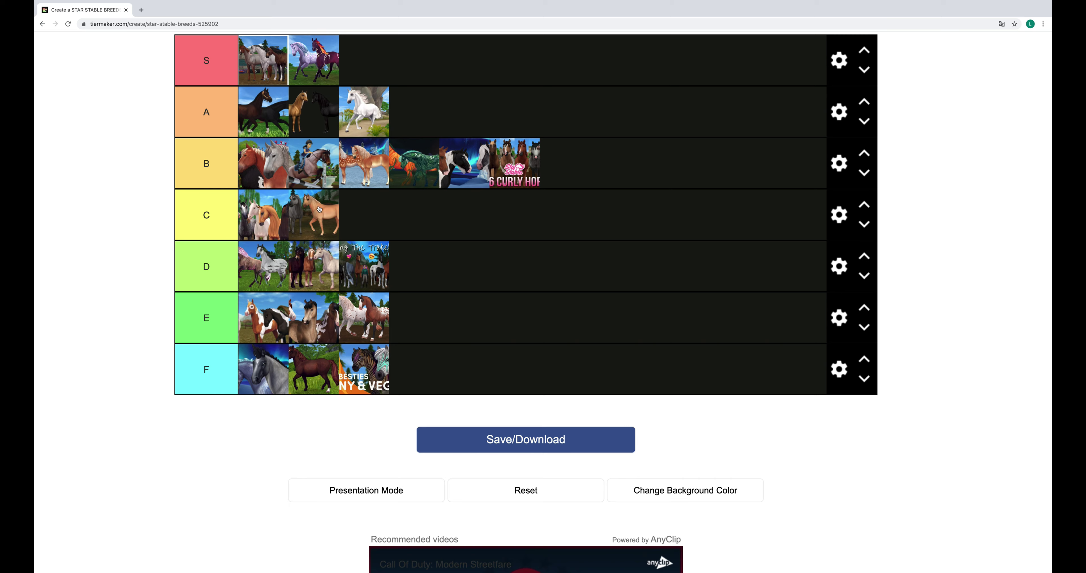
Raise the grey spotted horse from D to C and drop the first E-tier pinto pair into F.
mouse_move(317, 209)
mouse_down()
mouse_move(318, 261)
mouse_move(325, 214)
mouse_up()
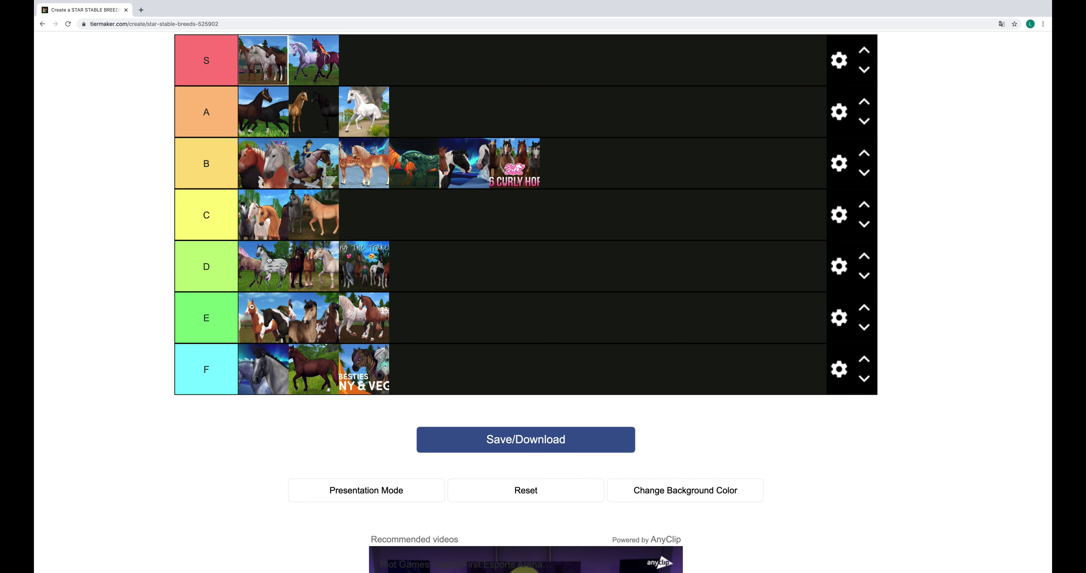
drag(374, 220, 374, 219)
scroll(343, 355, down, 1)
scroll(343, 355, up, 1)
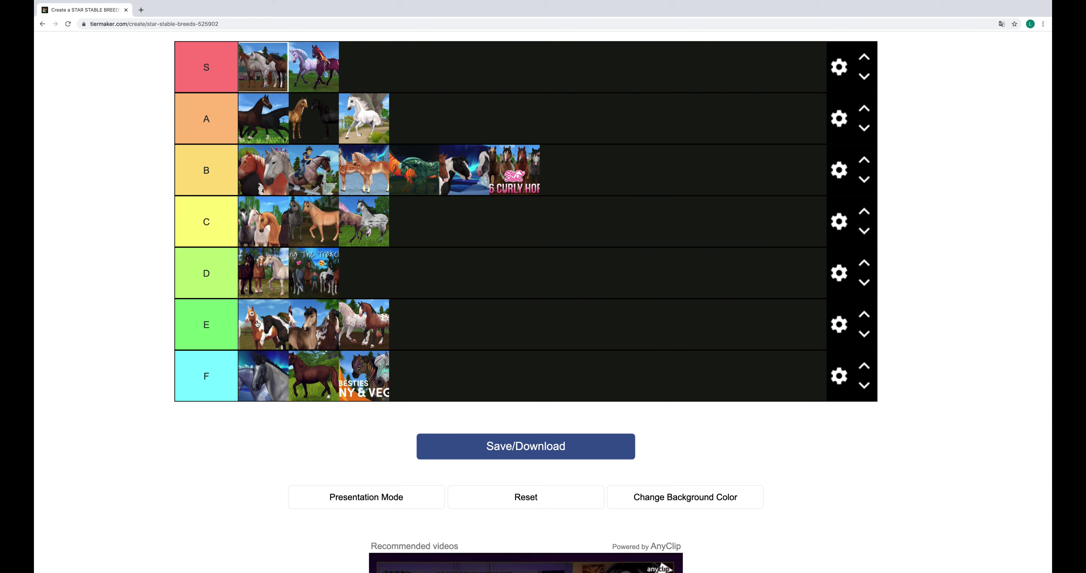
mouse_move(258, 321)
mouse_down()
mouse_move(263, 372)
mouse_move(433, 386)
mouse_up()
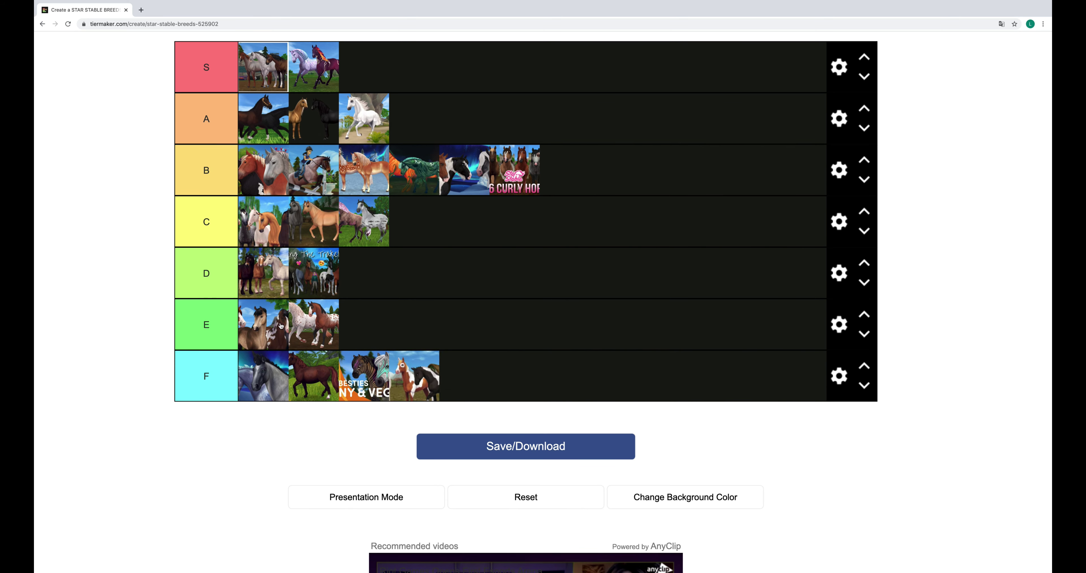